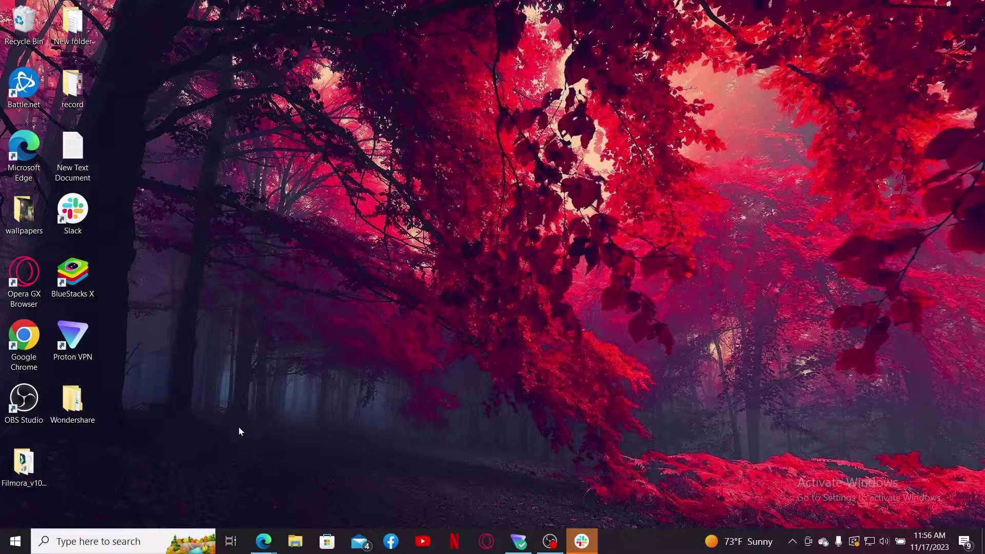
Step: Load roku.com from the Edge address bar
{"action": "left_click", "coordinate": [264, 542]}
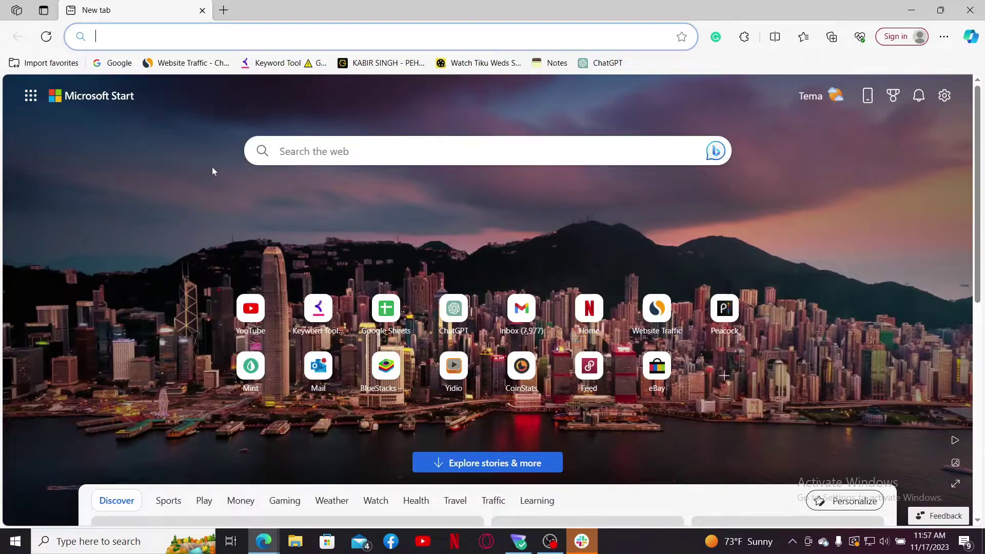
{"action": "type", "text": "roku.com"}
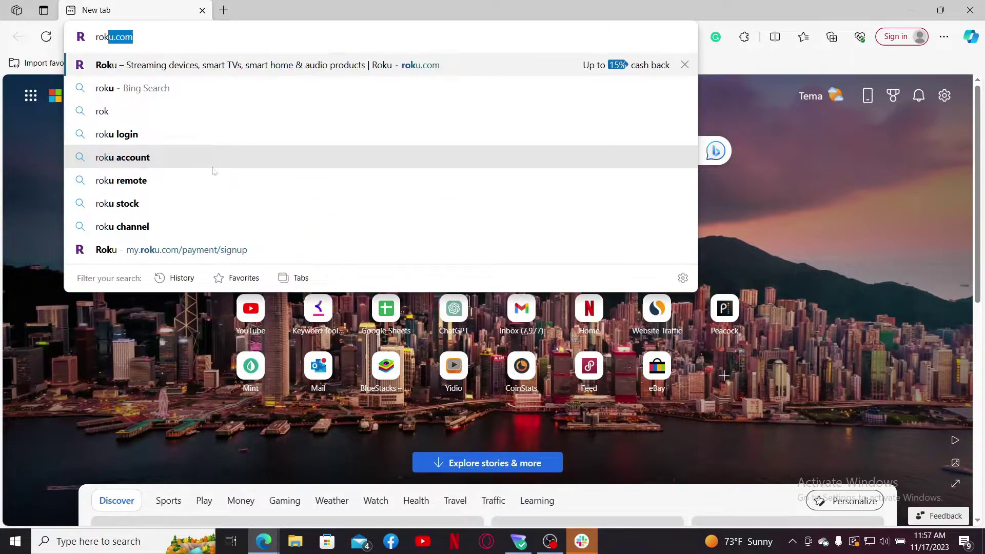
{"action": "key", "text": "Return"}
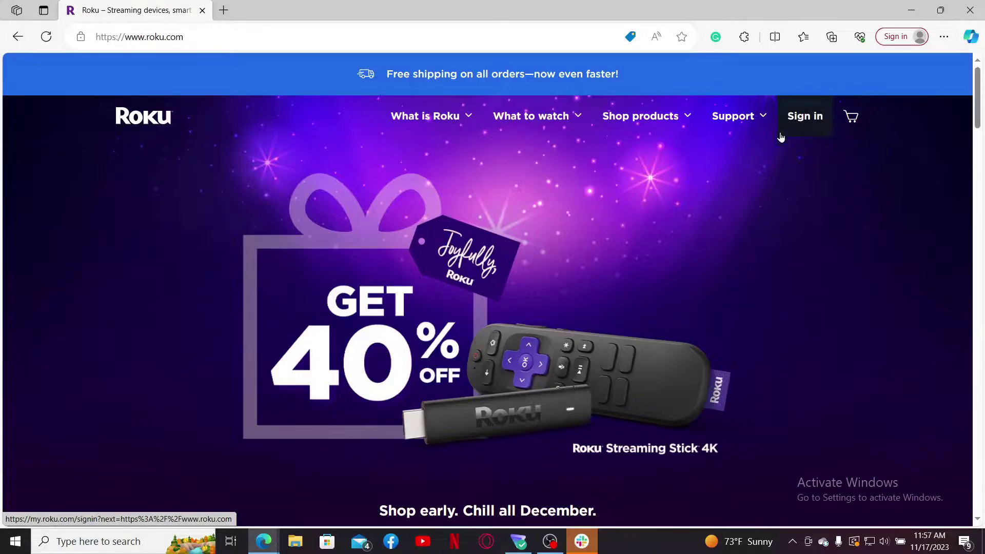
Step: Go to the Roku account sign-in page from the top navigation
{"action": "left_click", "coordinate": [820, 115]}
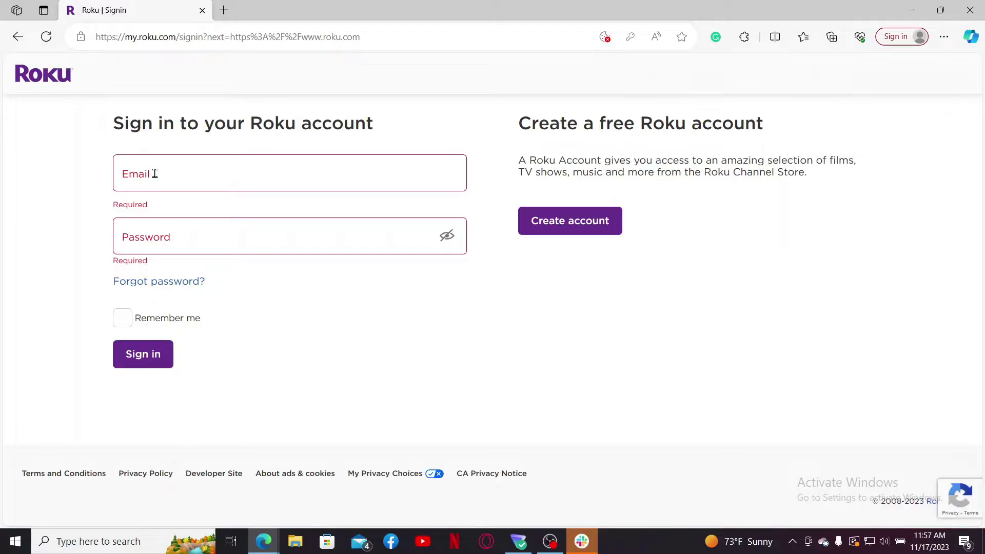
Step: Fill the email and password from the saved login and submit to sign in
{"action": "left_click", "coordinate": [155, 174]}
{"action": "left_click", "coordinate": [198, 228]}
{"action": "left_click", "coordinate": [243, 231]}
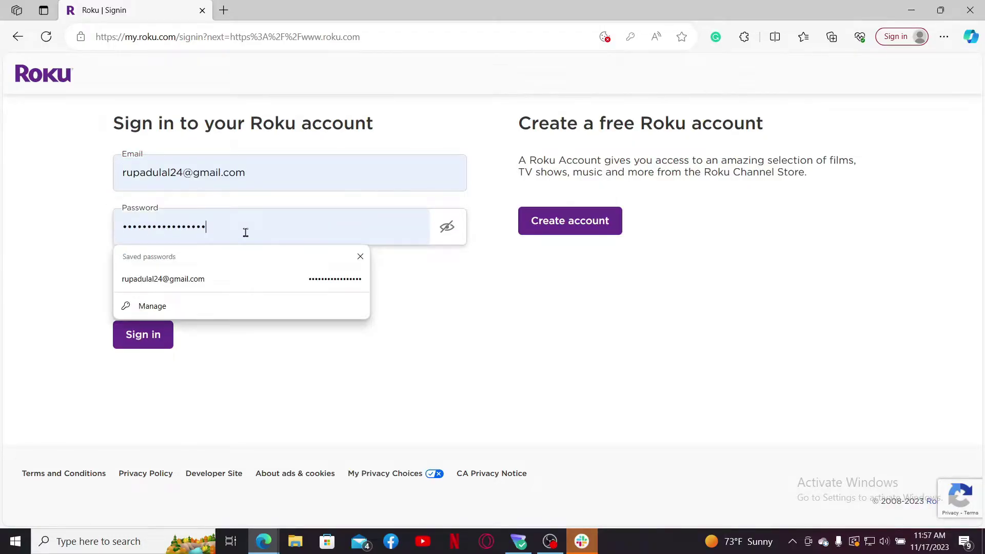
{"action": "left_click", "coordinate": [62, 239]}
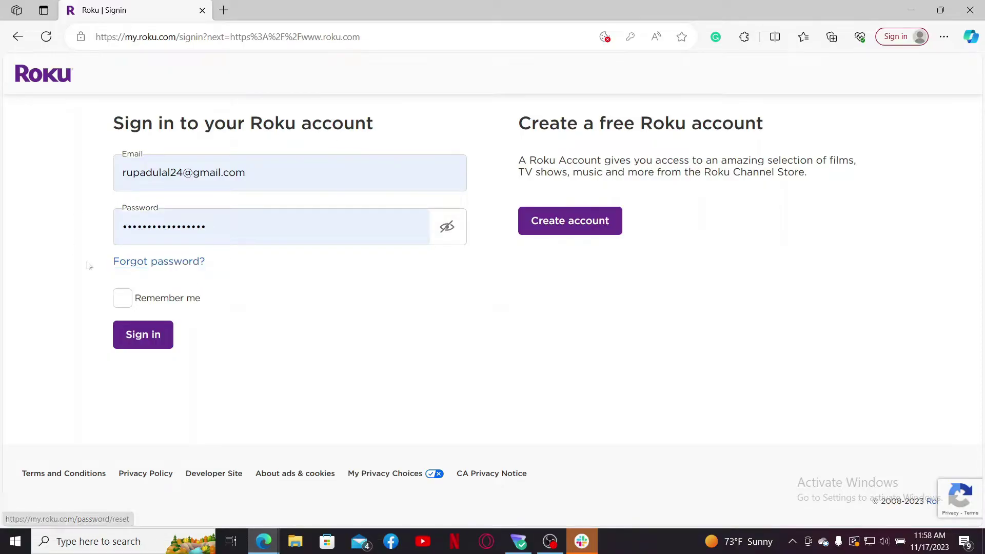
{"action": "left_click", "coordinate": [154, 340]}
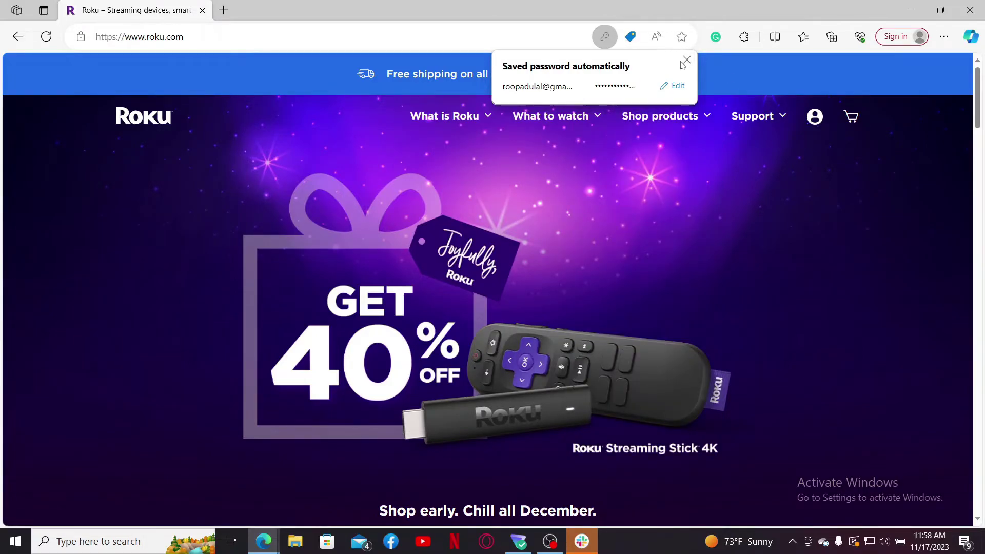
Step: Show the account menu with its 'Welcome back' greeting to confirm sign-in
{"action": "left_click", "coordinate": [688, 60]}
{"action": "mouse_move", "coordinate": [550, 116]}
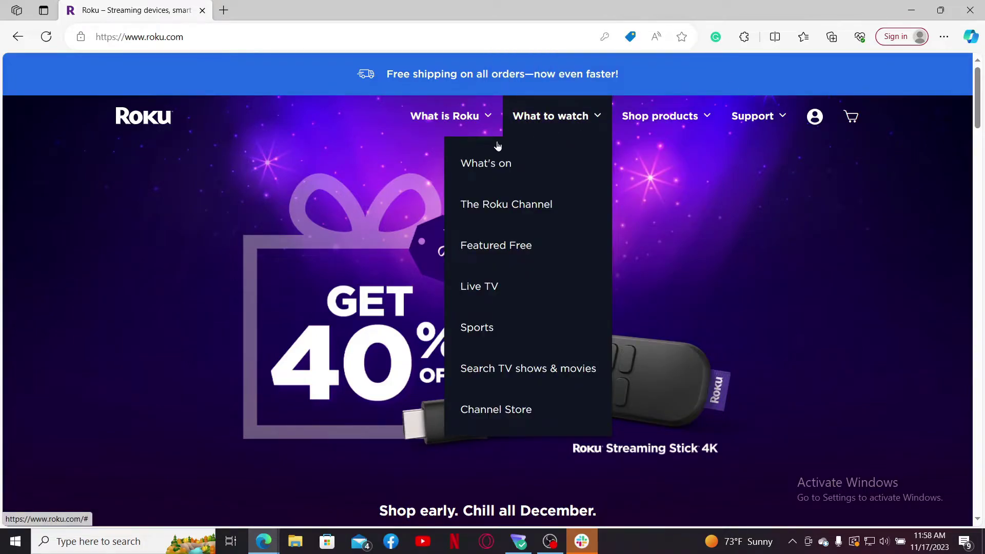
{"action": "mouse_move", "coordinate": [815, 116]}
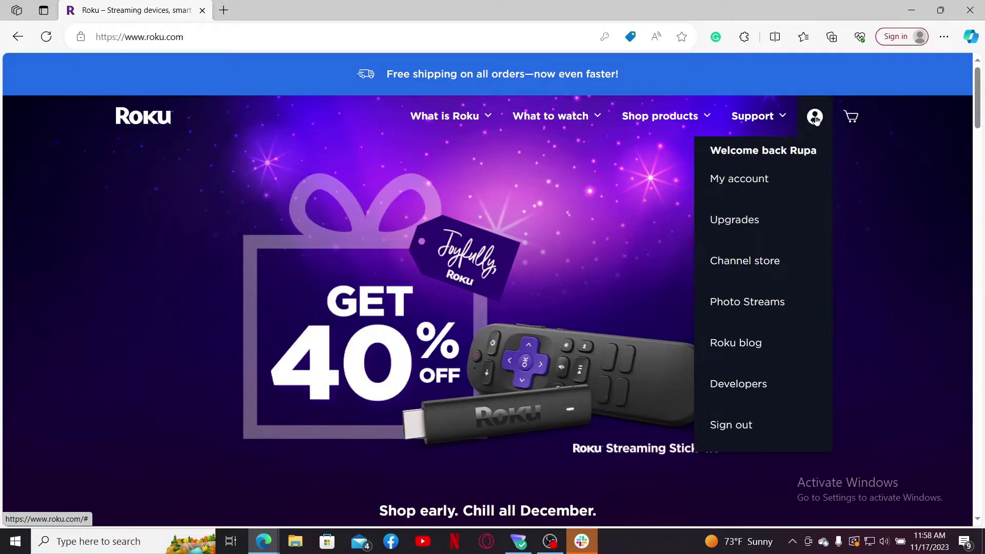
{"action": "scroll", "coordinate": [807, 330], "scroll_direction": "down", "scroll_amount": 1}
{"action": "scroll", "coordinate": [834, 272], "scroll_direction": "down", "scroll_amount": 3}
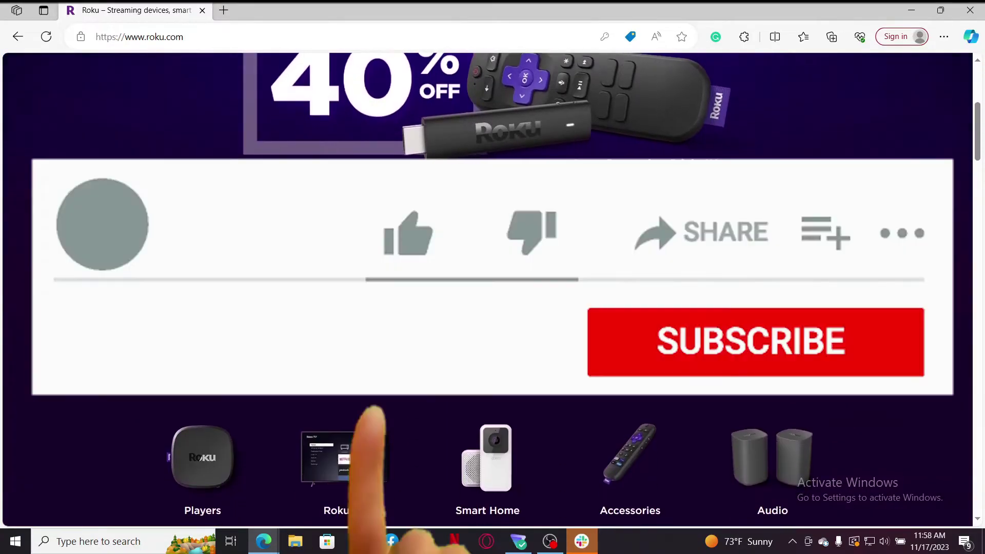
{"action": "scroll", "coordinate": [670, 330], "scroll_direction": "down", "scroll_amount": 2}
{"action": "scroll", "coordinate": [669, 329], "scroll_direction": "down", "scroll_amount": 4}
{"action": "scroll", "coordinate": [668, 330], "scroll_direction": "up", "scroll_amount": 1}
{"action": "scroll", "coordinate": [669, 330], "scroll_direction": "up", "scroll_amount": 1}
{"action": "scroll", "coordinate": [669, 330], "scroll_direction": "down", "scroll_amount": 4}
{"action": "scroll", "coordinate": [670, 329], "scroll_direction": "down", "scroll_amount": 3}
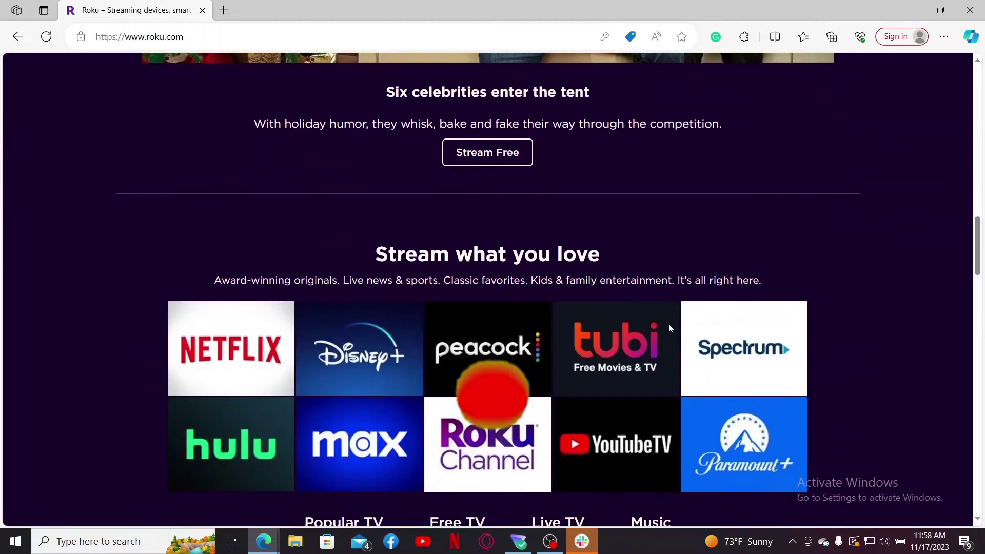
{"action": "scroll", "coordinate": [668, 329], "scroll_direction": "down", "scroll_amount": 3}
{"action": "scroll", "coordinate": [669, 329], "scroll_direction": "down", "scroll_amount": 1}
{"action": "scroll", "coordinate": [669, 329], "scroll_direction": "down", "scroll_amount": 2}
{"action": "scroll", "coordinate": [669, 329], "scroll_direction": "down", "scroll_amount": 2}
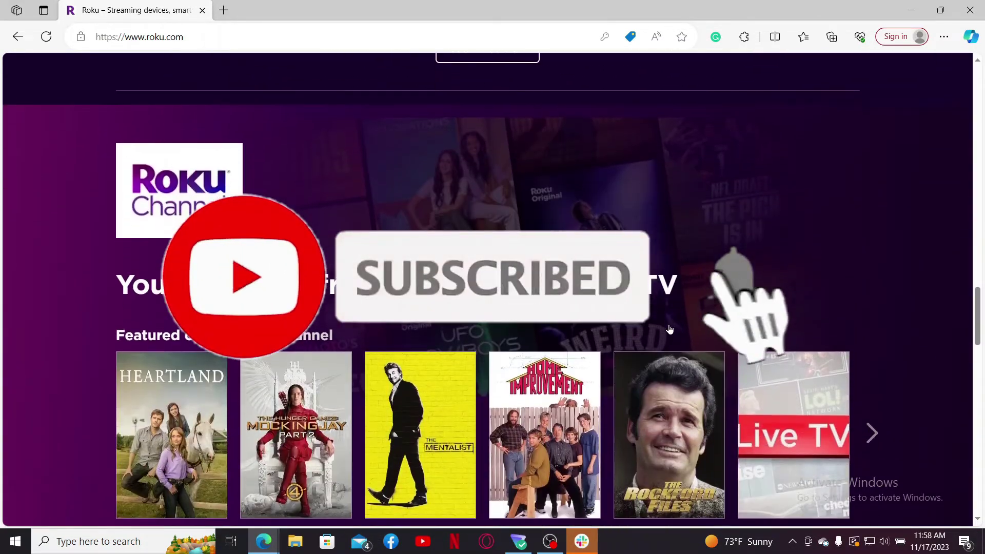
{"action": "scroll", "coordinate": [669, 330], "scroll_direction": "down", "scroll_amount": 1}
{"action": "scroll", "coordinate": [669, 330], "scroll_direction": "down", "scroll_amount": 1}
{"action": "scroll", "coordinate": [669, 329], "scroll_direction": "up", "scroll_amount": 1}
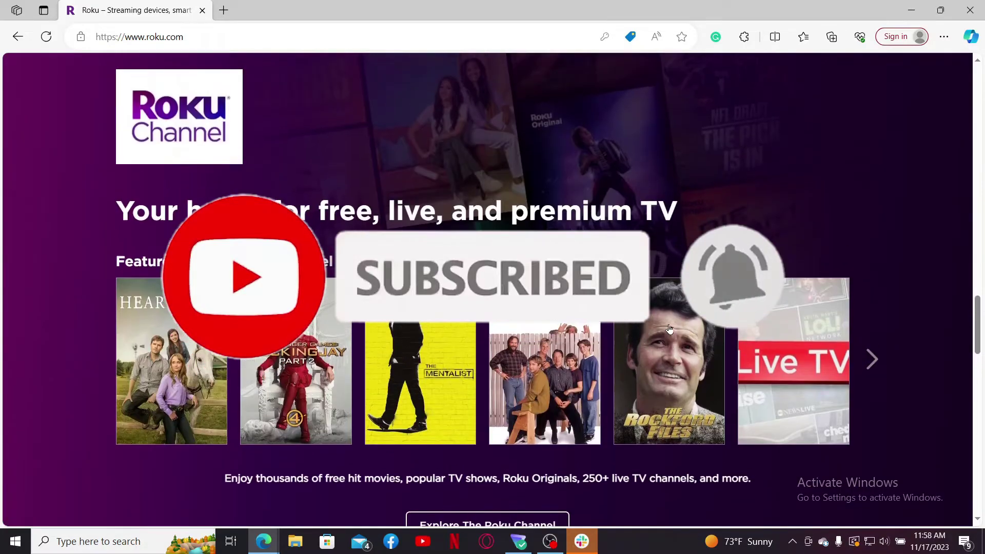
{"action": "scroll", "coordinate": [669, 330], "scroll_direction": "up", "scroll_amount": 1}
{"action": "scroll", "coordinate": [669, 324], "scroll_direction": "down", "scroll_amount": 2}
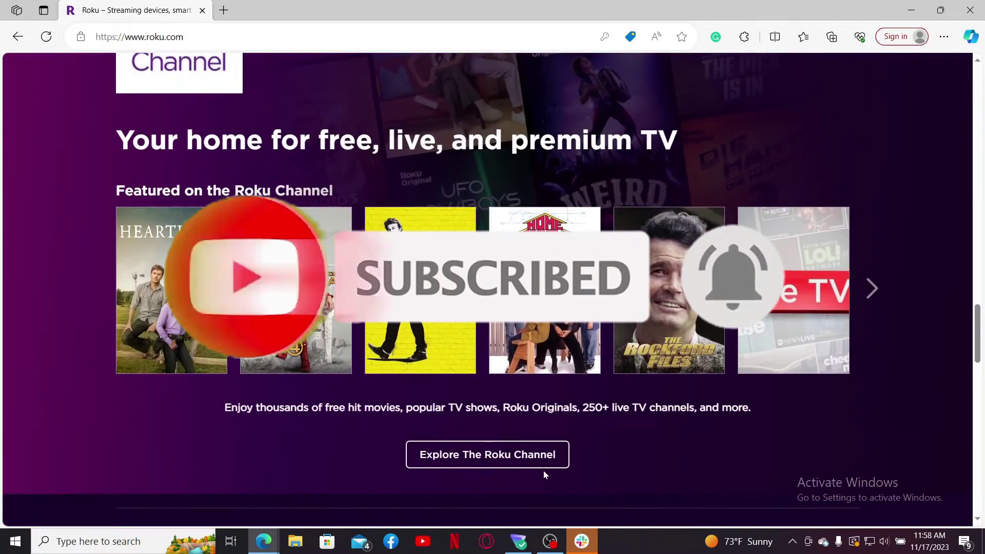